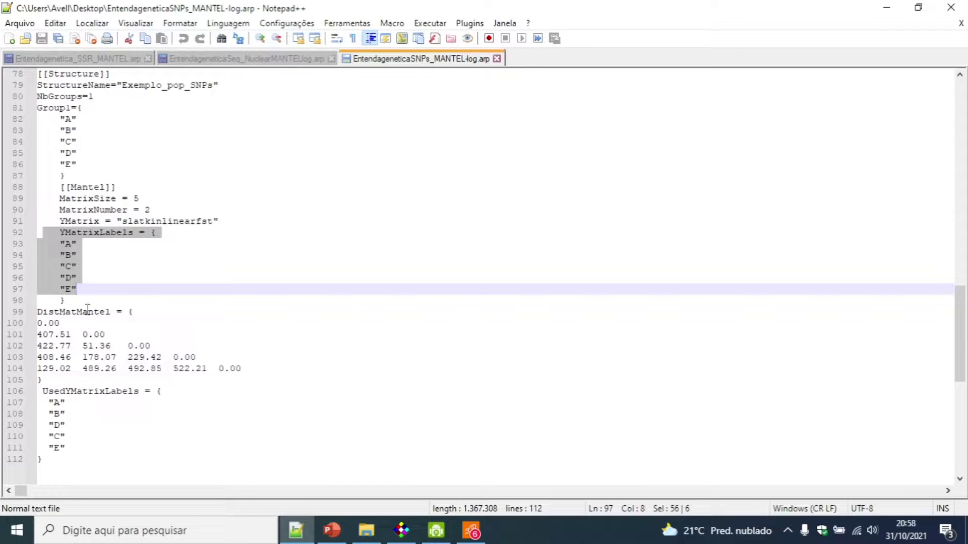
# - Review the DistMatMantel distance matrix and its first rows in the SNPs project file
pyautogui.click(31, 311)
pyautogui.moveTo(42, 312); pyautogui.dragTo(238, 368)
pyautogui.click(46, 334)
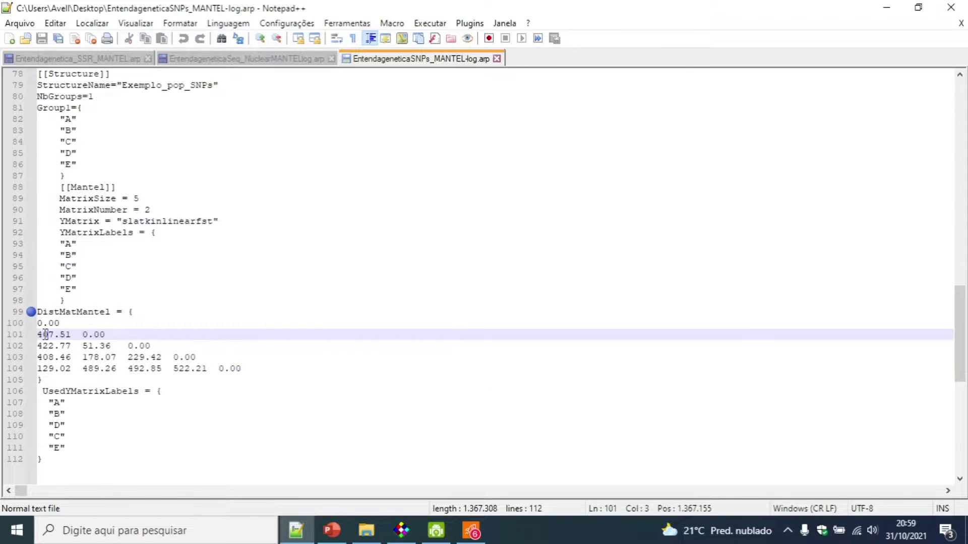
pyautogui.moveTo(37, 334); pyautogui.dragTo(123, 333)
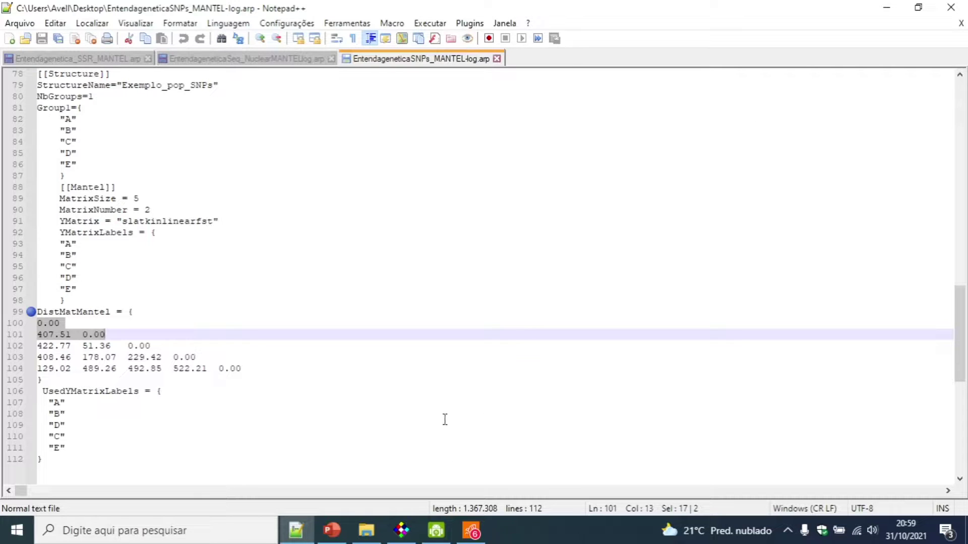
# - Switch to Arlequin in a maximized window and open the project Entendagenetica_SSR_MANTEL from the Youtube-Mantel folder
pyautogui.click(402, 531)
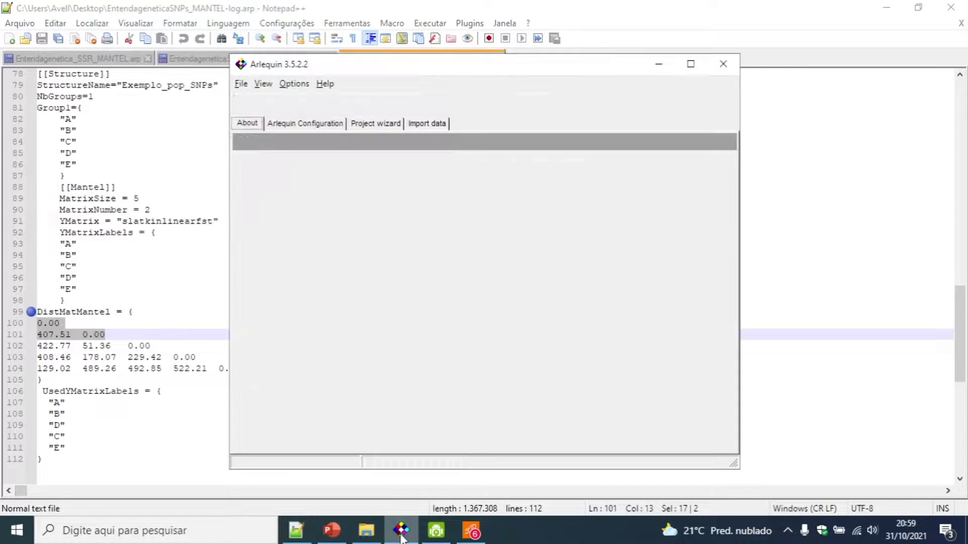
pyautogui.click(700, 67)
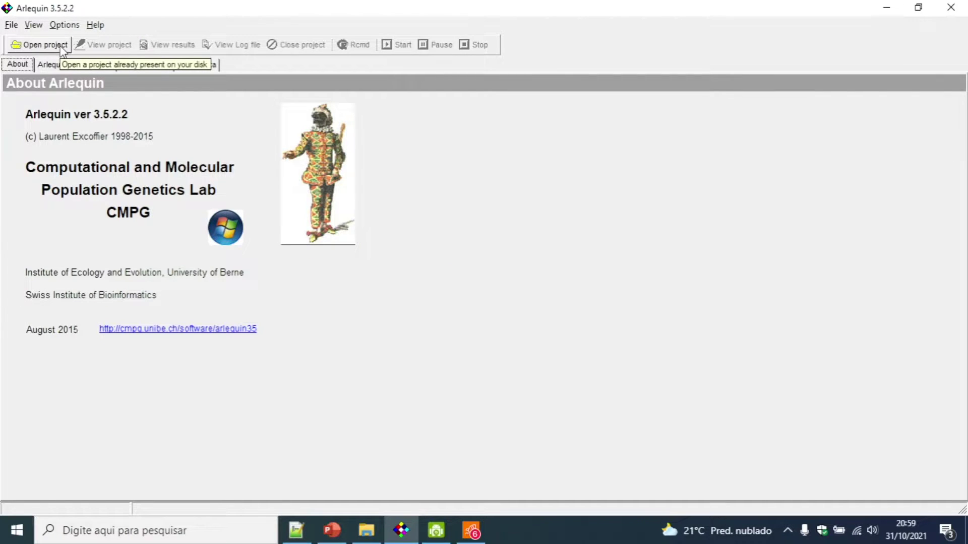
pyautogui.click(11, 25)
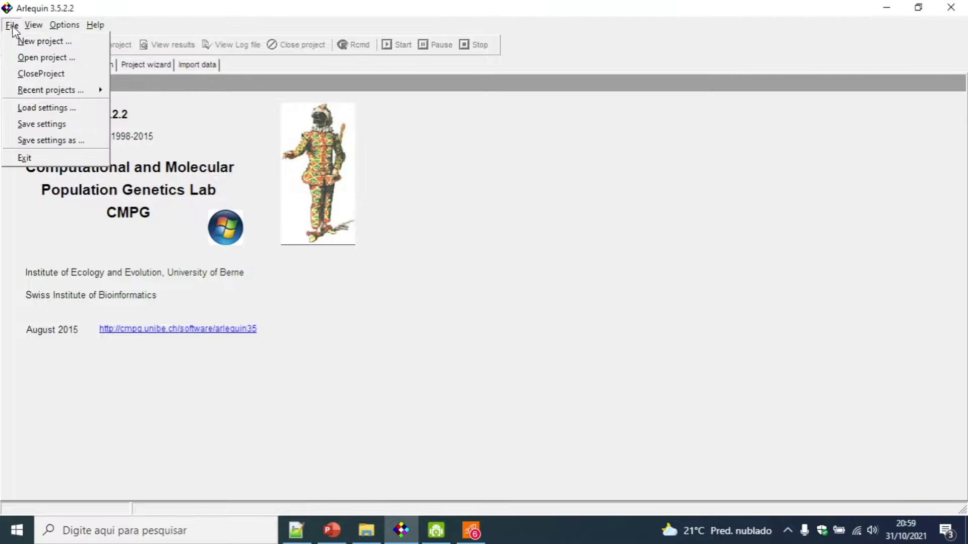
pyautogui.click(23, 60)
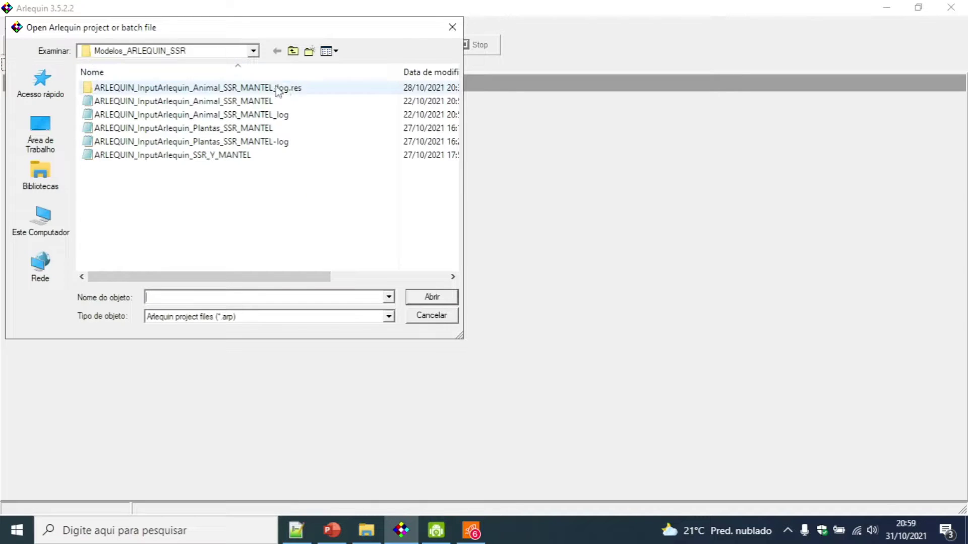
pyautogui.click(292, 52)
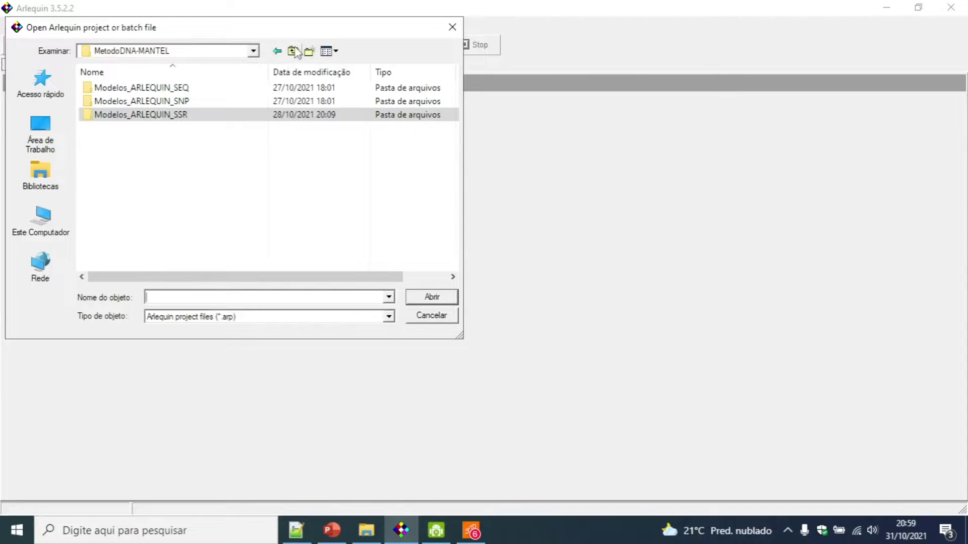
pyautogui.click(292, 51)
pyautogui.scroll(-2, 199, 254)
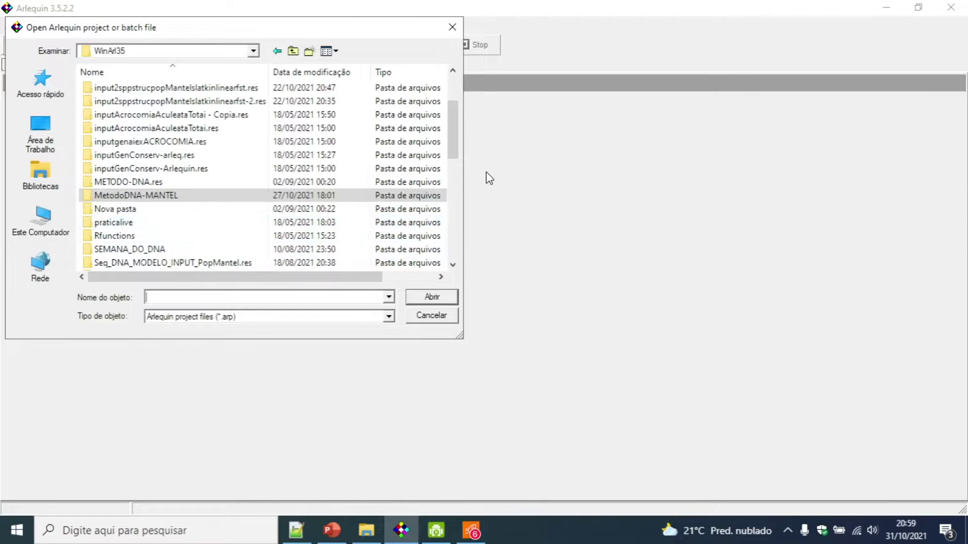
pyautogui.moveTo(451, 136); pyautogui.dragTo(449, 156)
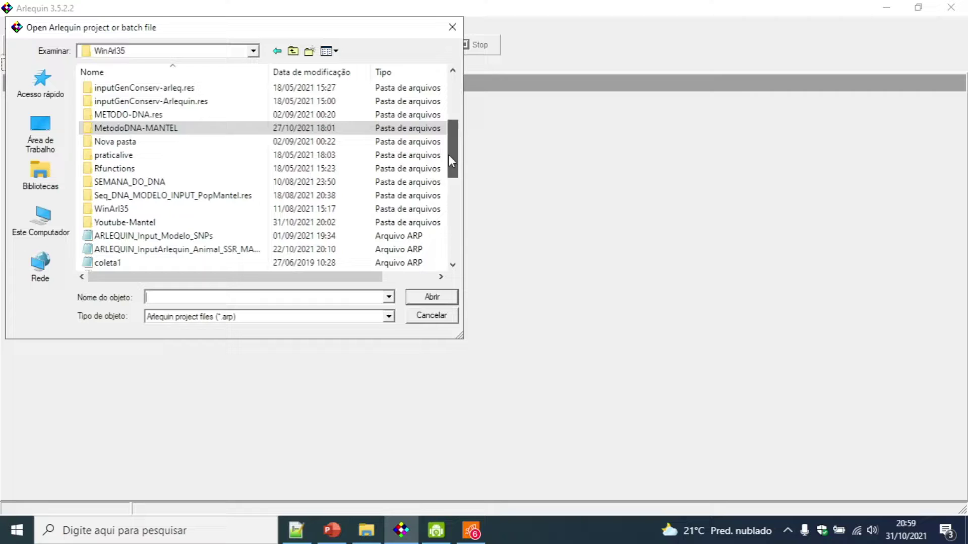
pyautogui.doubleClick(156, 222)
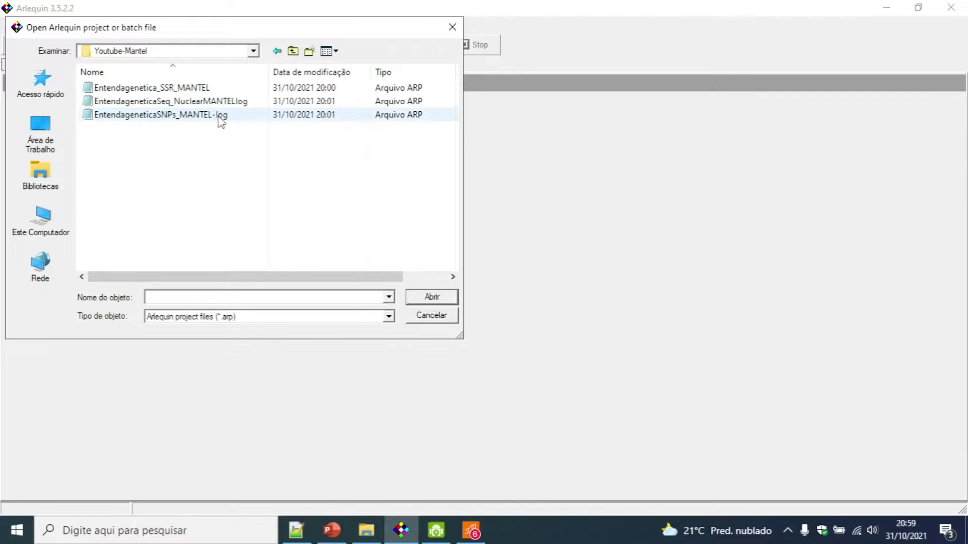
pyautogui.click(206, 88)
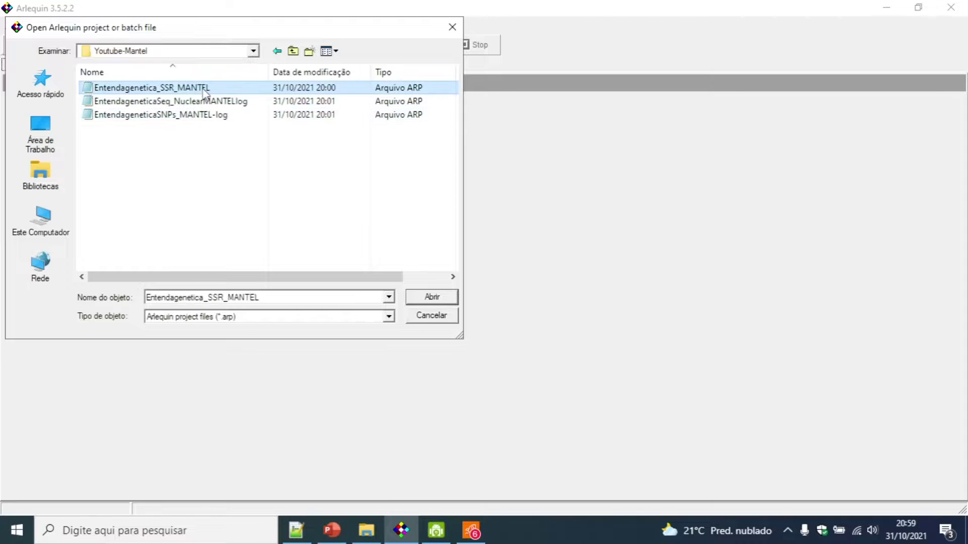
pyautogui.click(426, 297)
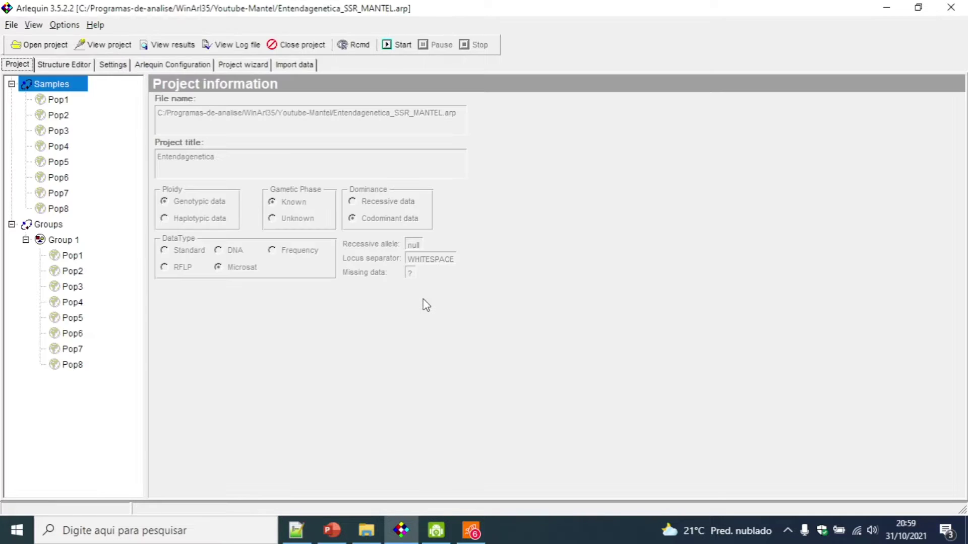
# - Set the number of permutations to 1000 in the population comparisons settings
pyautogui.click(110, 65)
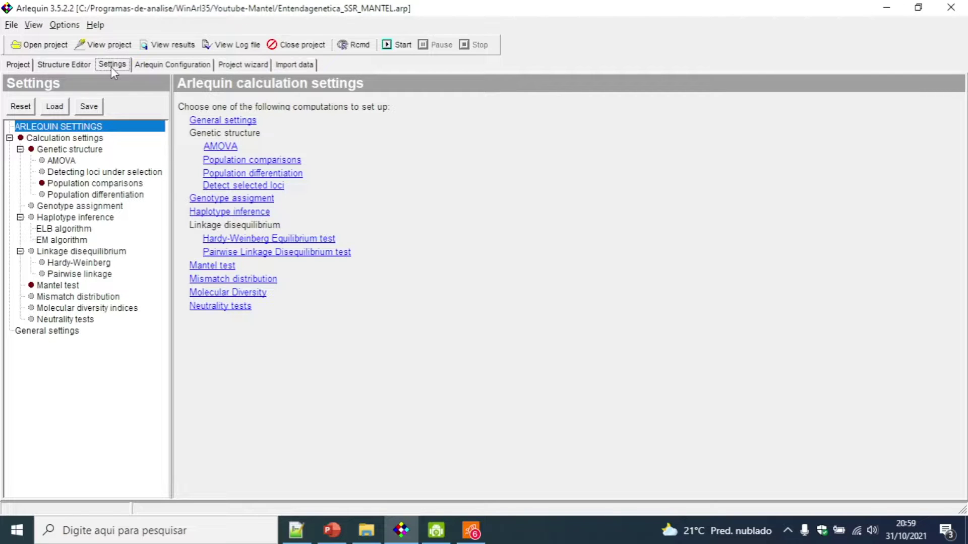
pyautogui.click(94, 151)
pyautogui.click(94, 184)
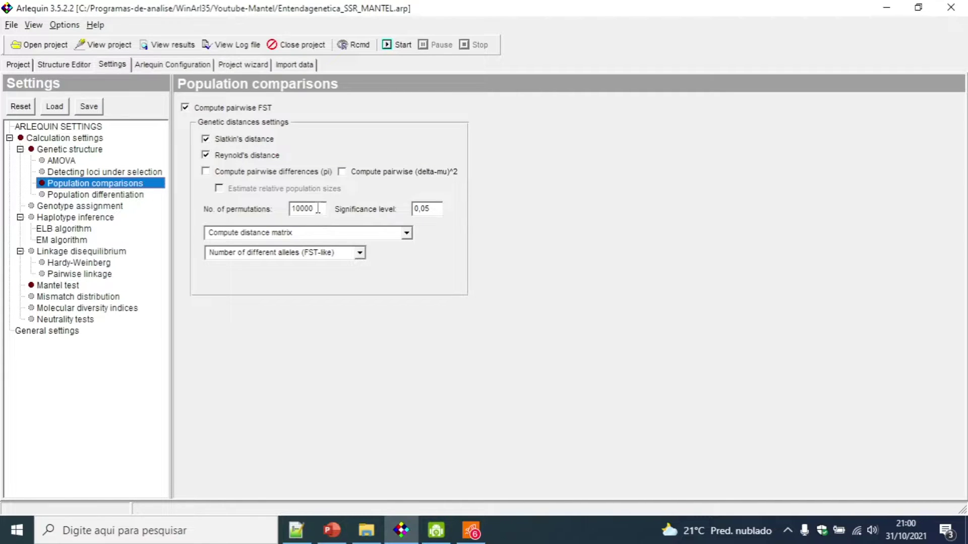
pyautogui.moveTo(319, 208); pyautogui.dragTo(301, 209)
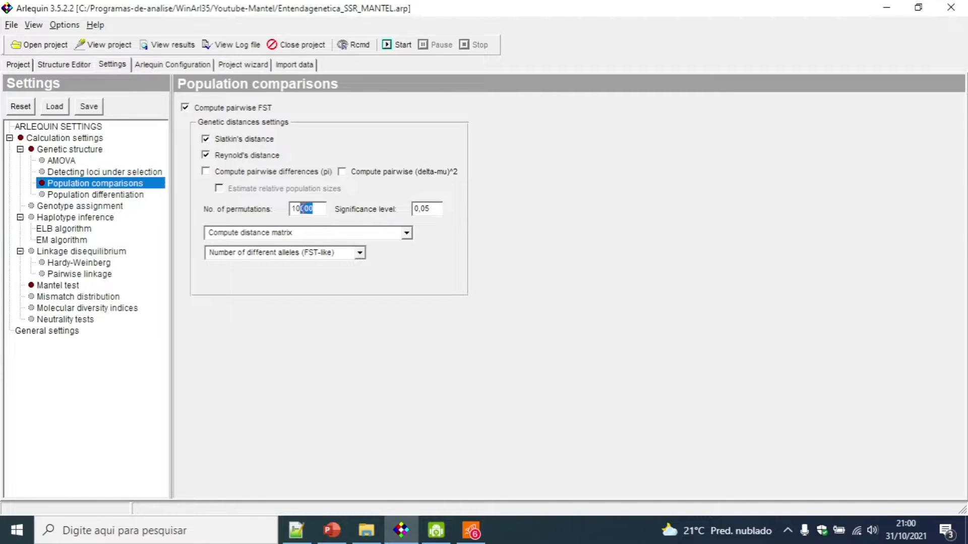
pyautogui.doubleClick(303, 209)
pyautogui.press('BackSpace')
pyautogui.write('100')
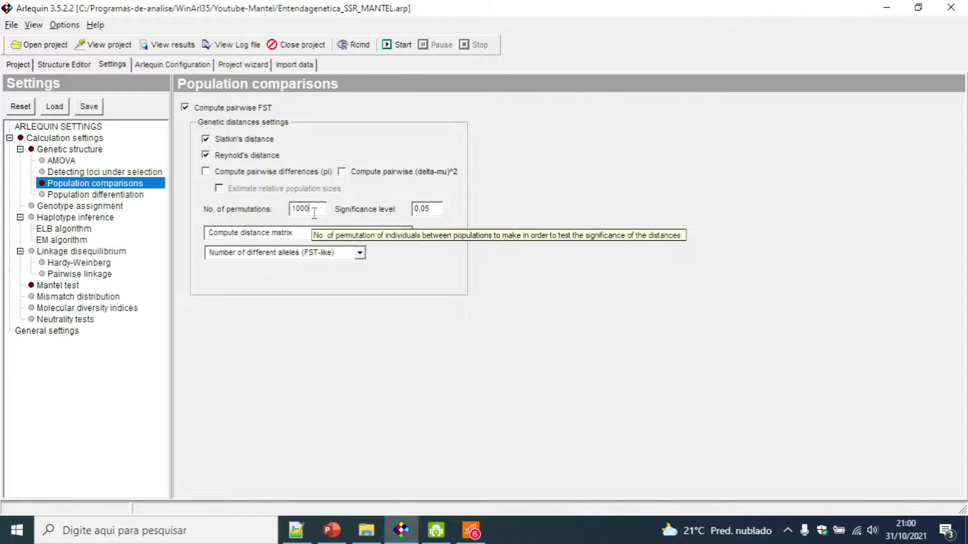
pyautogui.write('0')
pyautogui.doubleClick(294, 211)
# - Set the Mantel test to 1000 permutations with correlation between distance matrices enabled, and start the SSR calculations
pyautogui.click(70, 297)
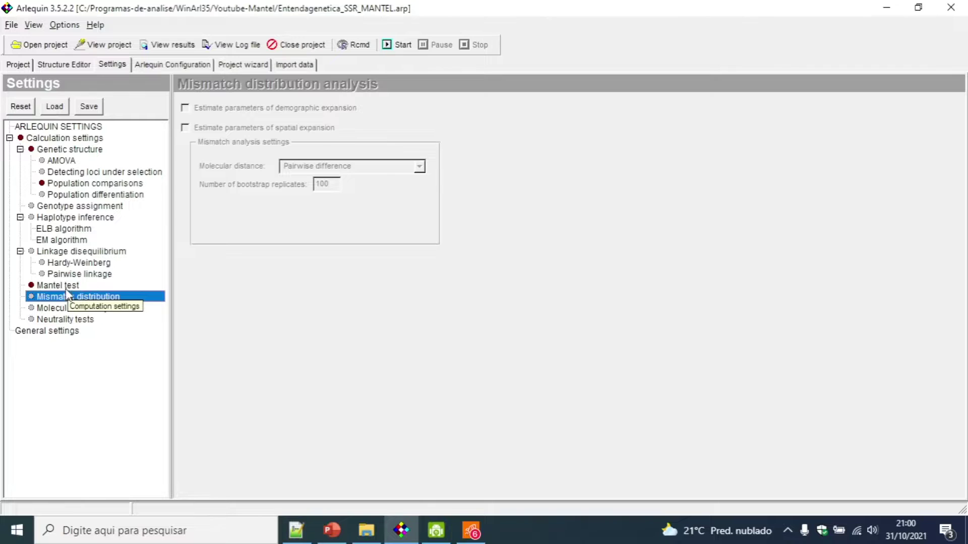
pyautogui.click(67, 287)
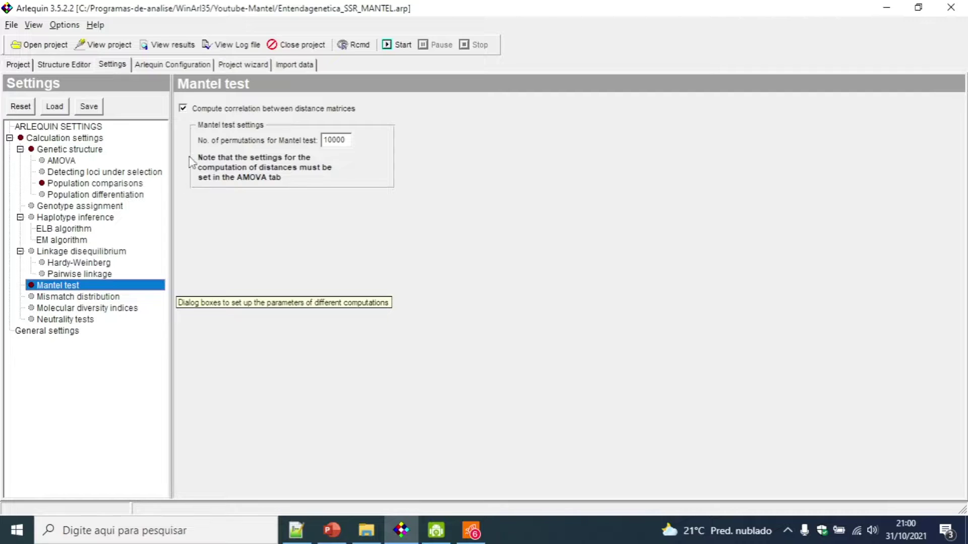
pyautogui.click(209, 112)
pyautogui.click(209, 112)
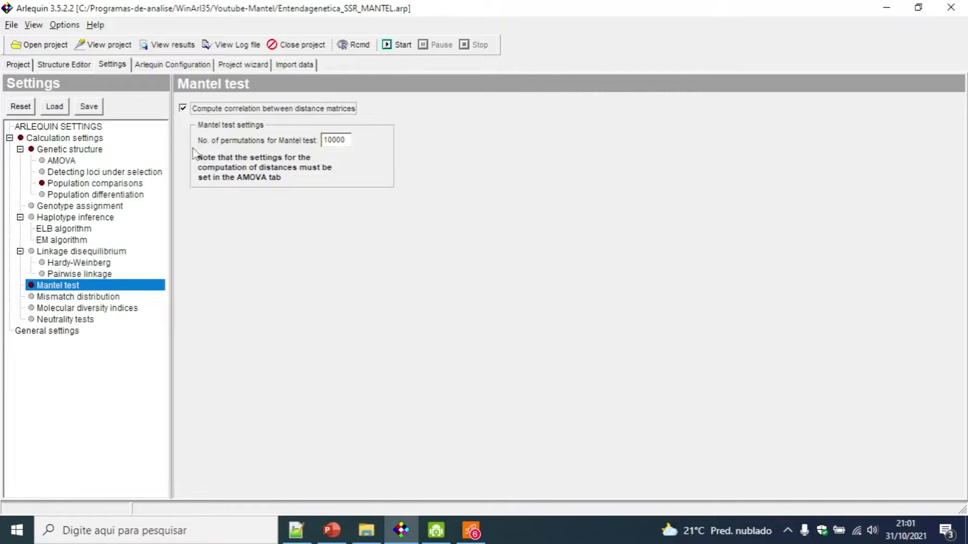
pyautogui.click(345, 141)
pyautogui.doubleClick(345, 142)
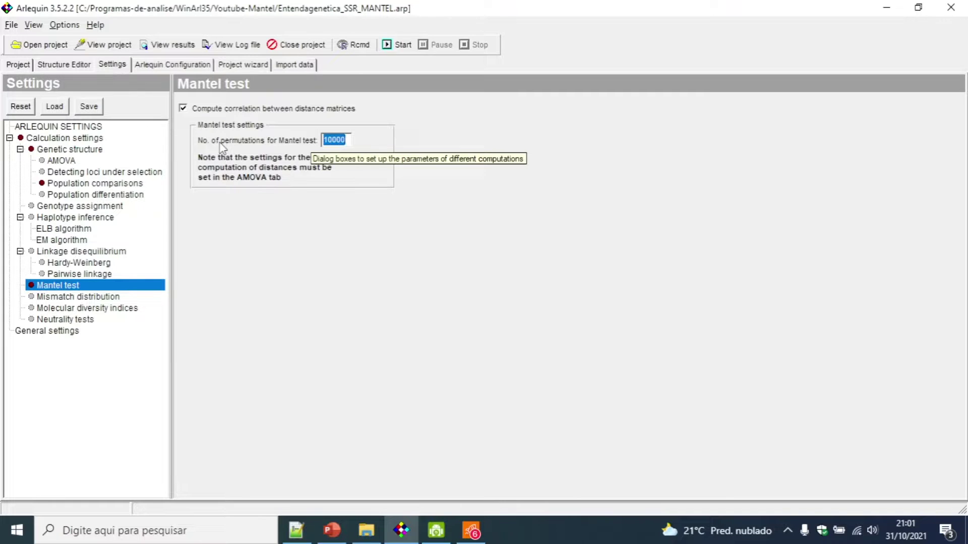
pyautogui.click(330, 141)
pyautogui.moveTo(347, 141); pyautogui.dragTo(330, 141)
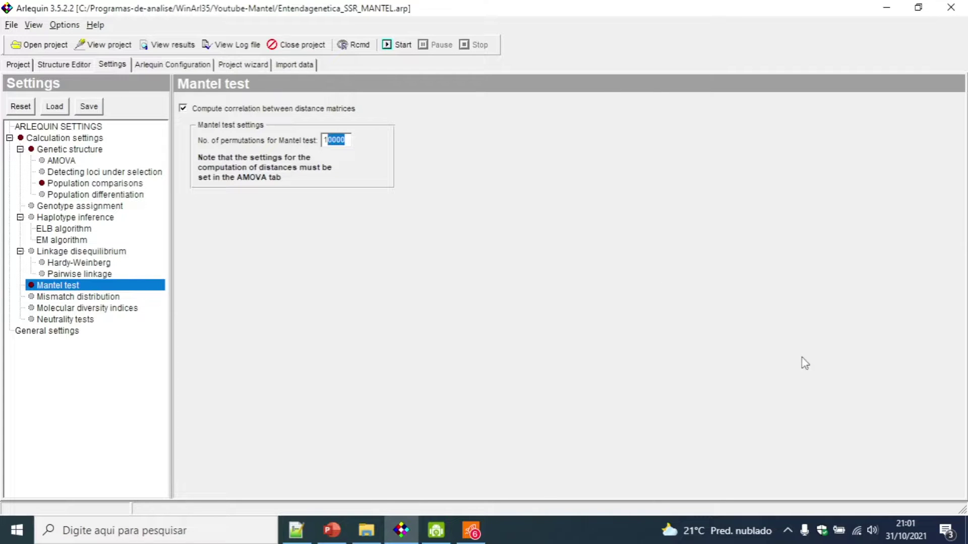
pyautogui.write('0')
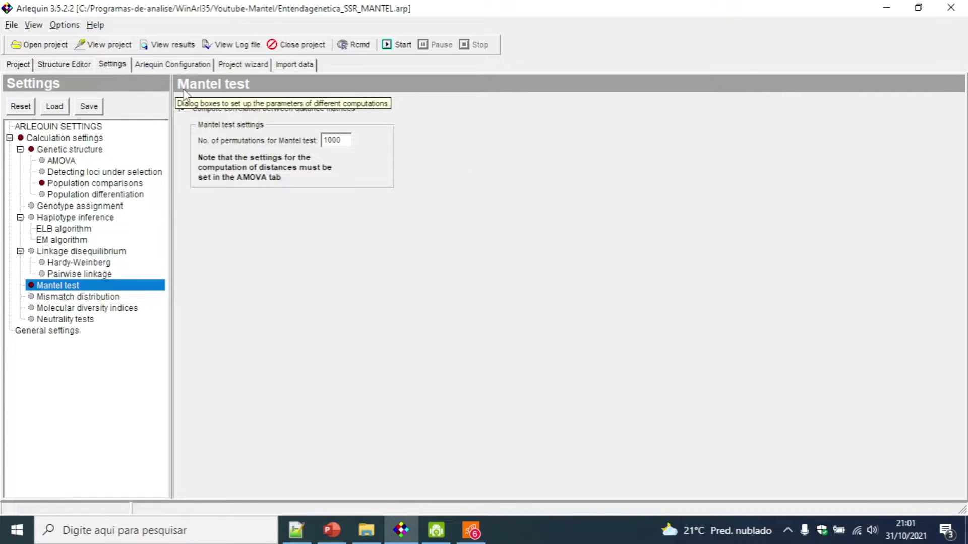
pyautogui.click(403, 45)
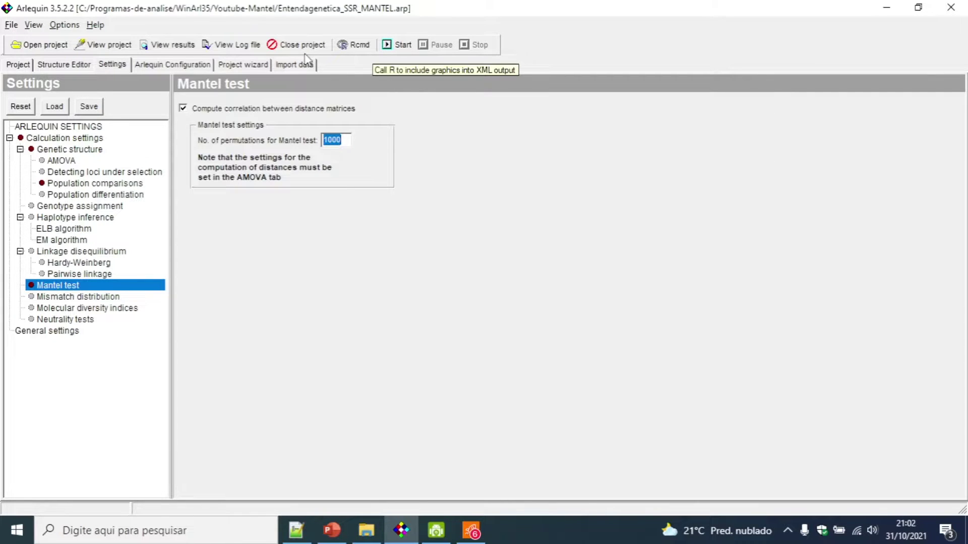
# - Open the project EntendageneticaSNPs_MANTEL-log from the Youtube-Mantel folder
pyautogui.click(42, 44)
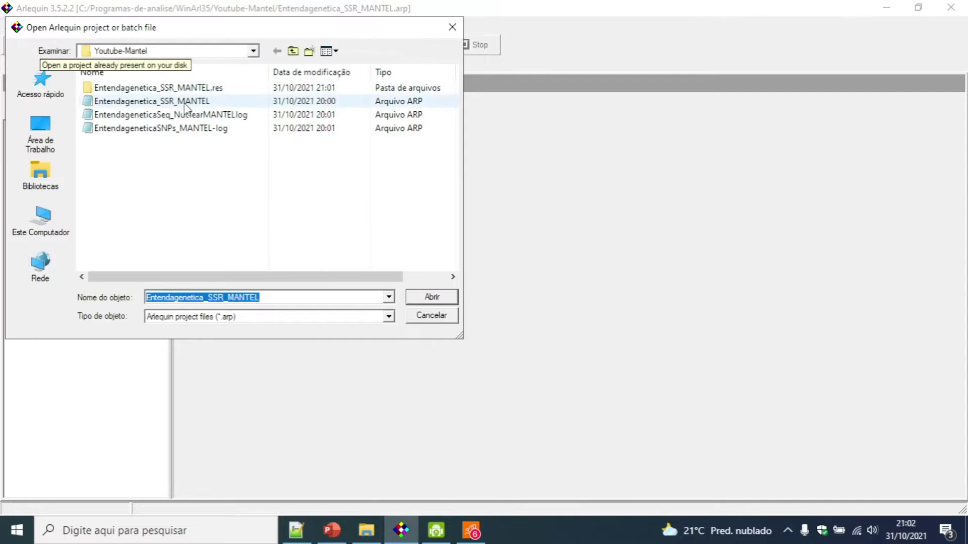
pyautogui.click(205, 129)
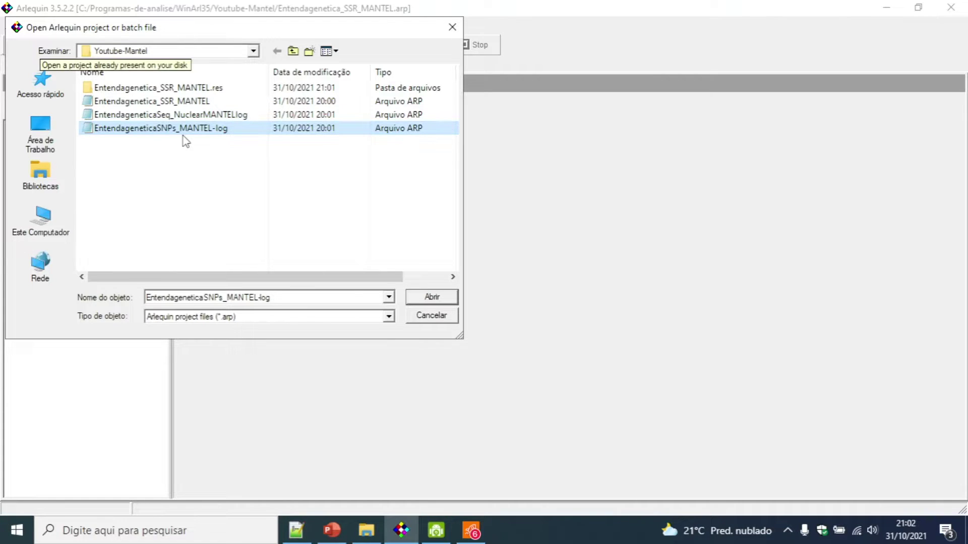
pyautogui.click(429, 297)
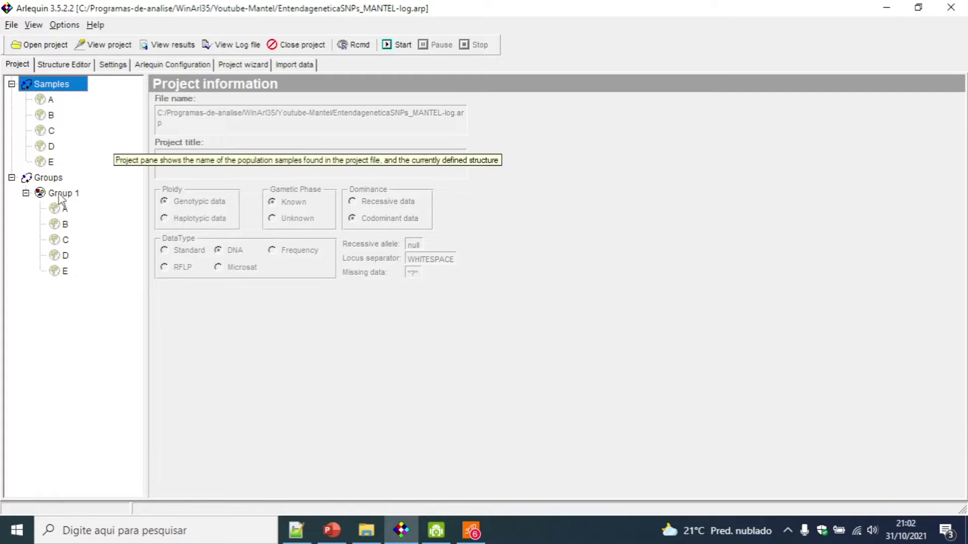
# - Check the population comparisons and Mantel test settings for the SNPs project, and start its calculations
pyautogui.click(113, 65)
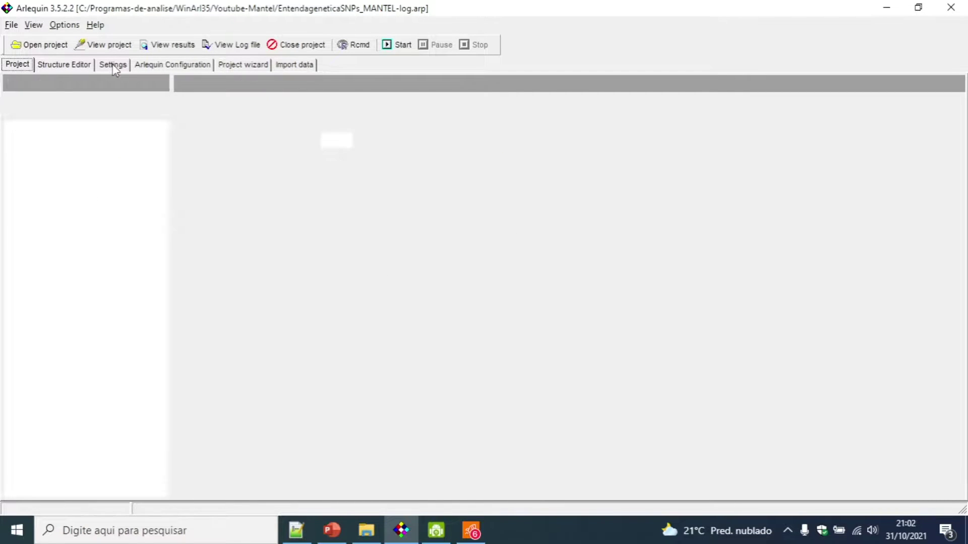
pyautogui.click(81, 183)
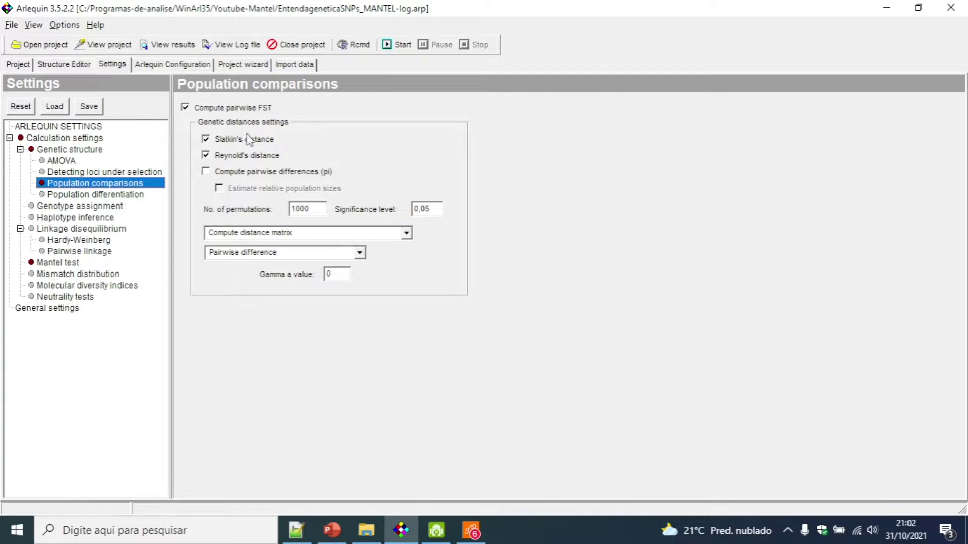
pyautogui.click(80, 263)
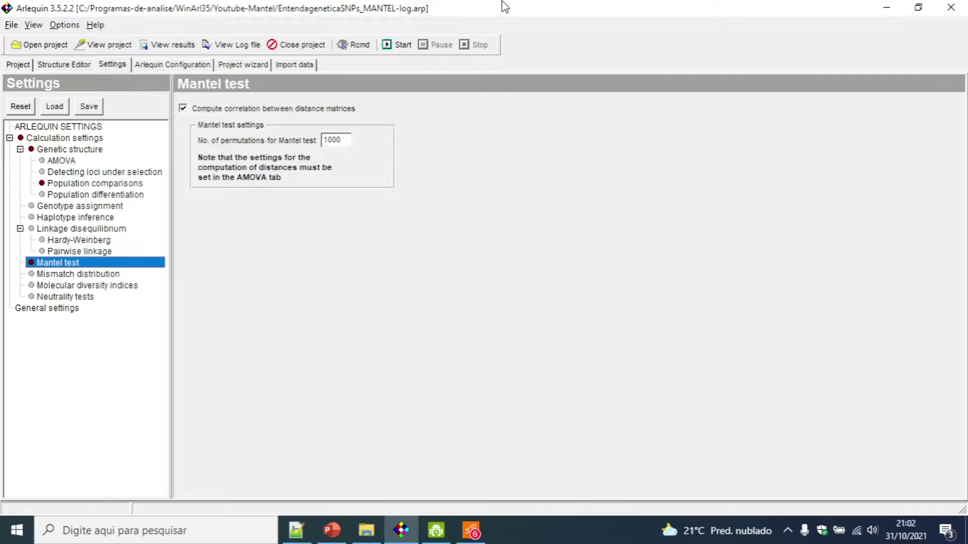
pyautogui.click(406, 46)
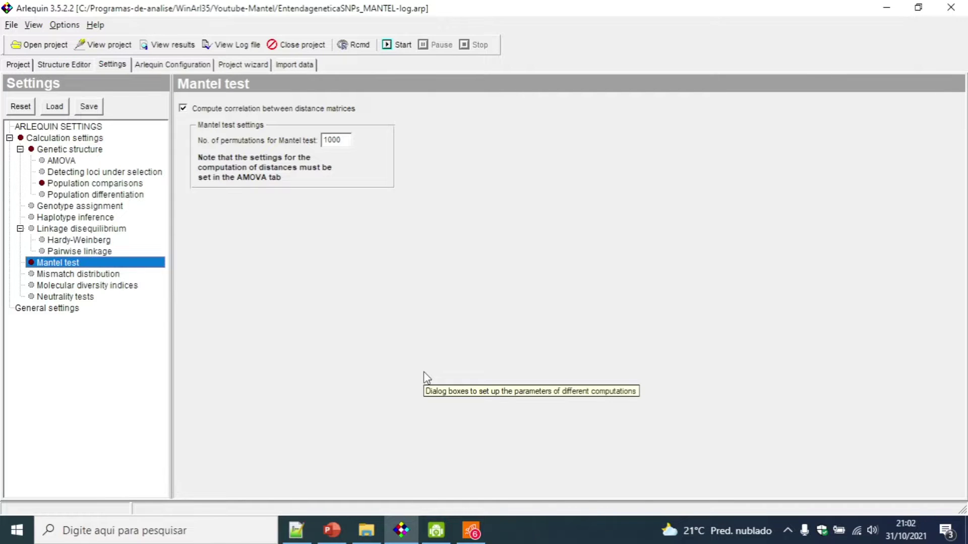
# - Switch to File Explorer and open the Youtube-Mantel folder inside WinArl35 to find the result folders
pyautogui.moveTo(366, 531)
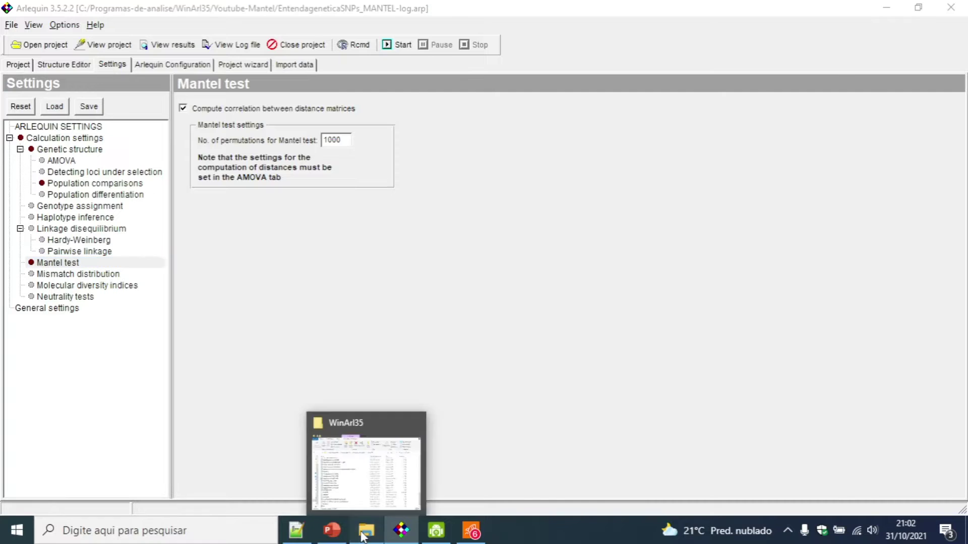
pyautogui.click(372, 471)
pyautogui.click(793, 34)
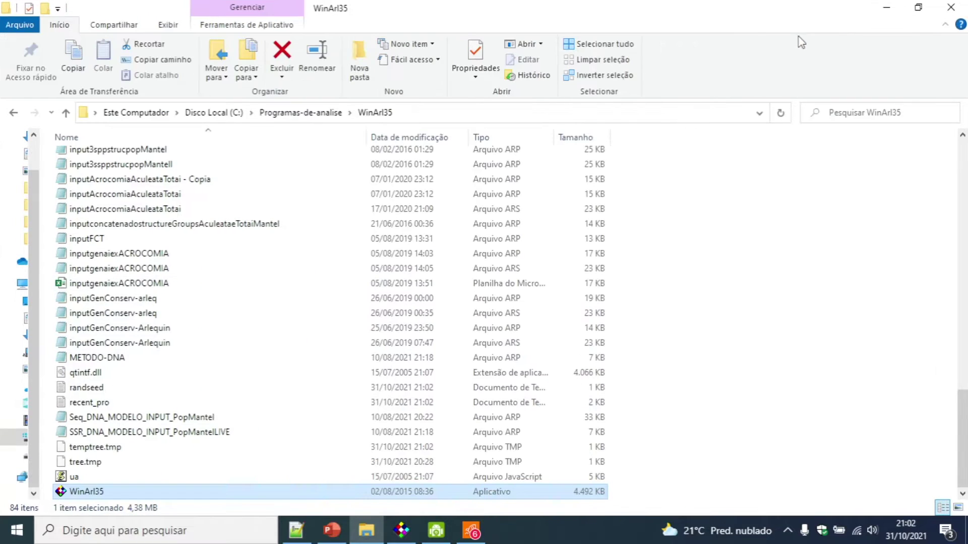
pyautogui.scroll(20, 205, 317)
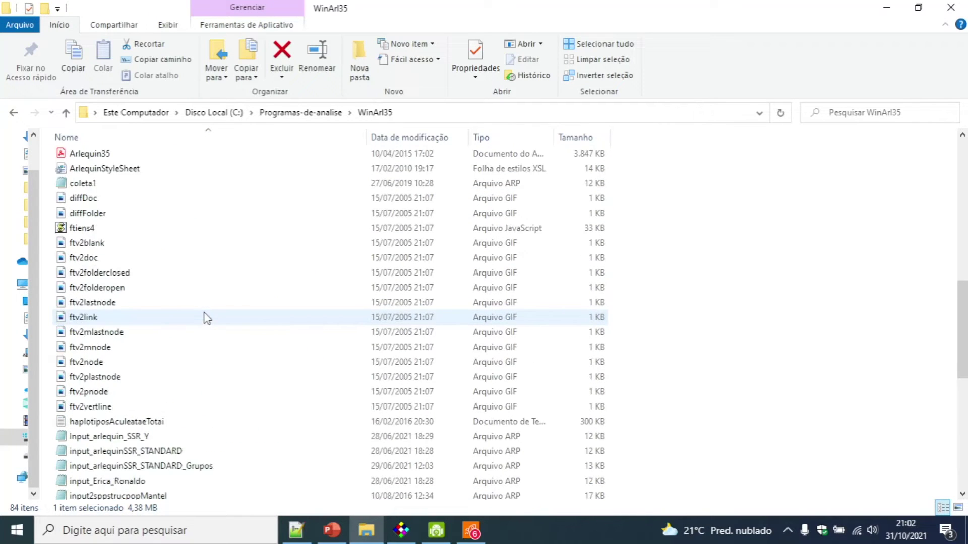
pyautogui.moveTo(962, 283); pyautogui.dragTo(962, 202)
pyautogui.doubleClick(65, 431)
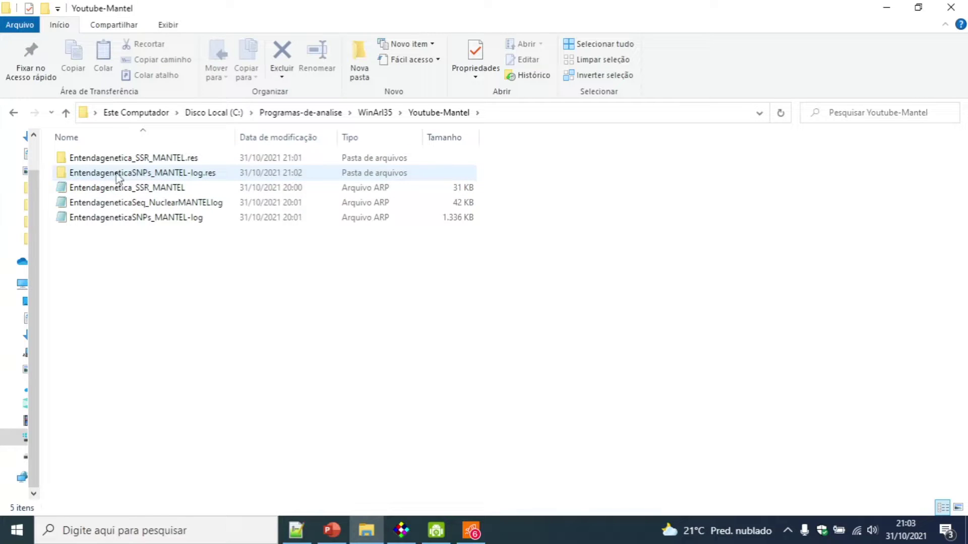
pyautogui.moveTo(133, 168)
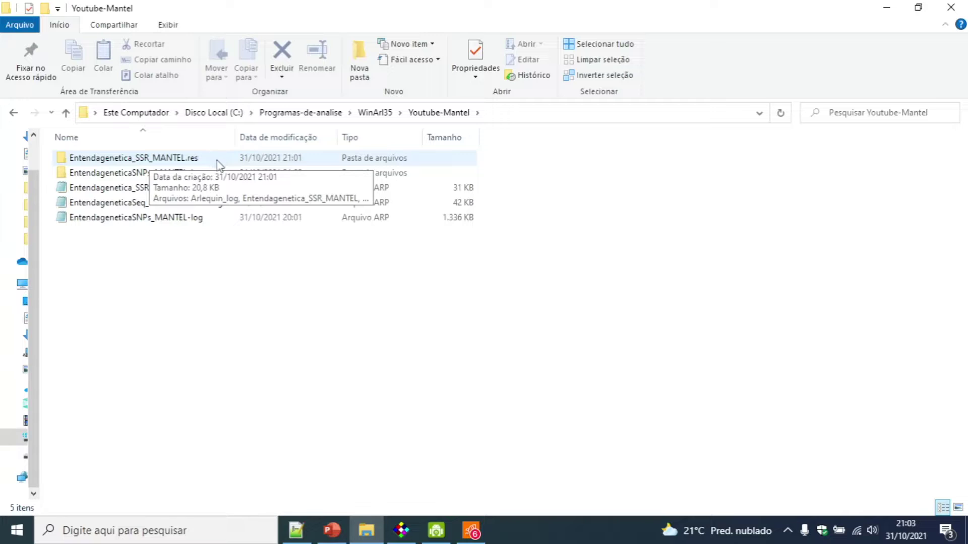
# - Open the Entendagenetica_SSR_MANTEL XML results from the Entendagenetica_SSR_MANTEL.res folder in Internet Explorer, dismiss its setup prompt, and maximize the window
pyautogui.click(168, 161)
pyautogui.doubleClick(168, 160)
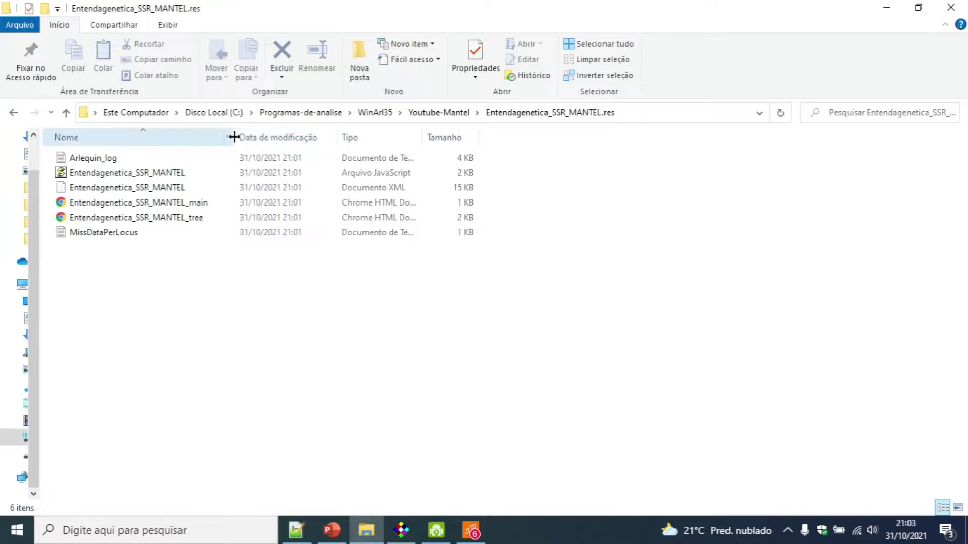
pyautogui.moveTo(233, 138); pyautogui.dragTo(320, 137)
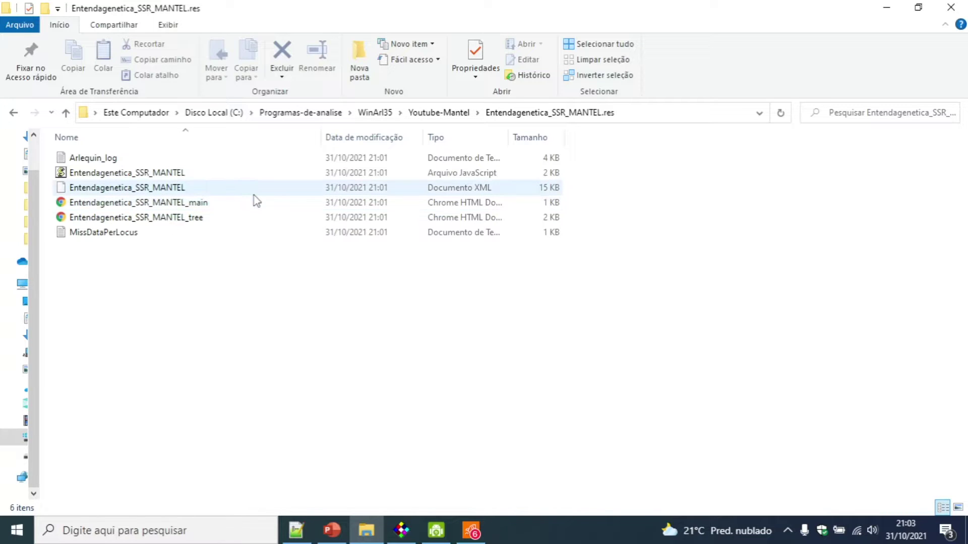
pyautogui.doubleClick(254, 196)
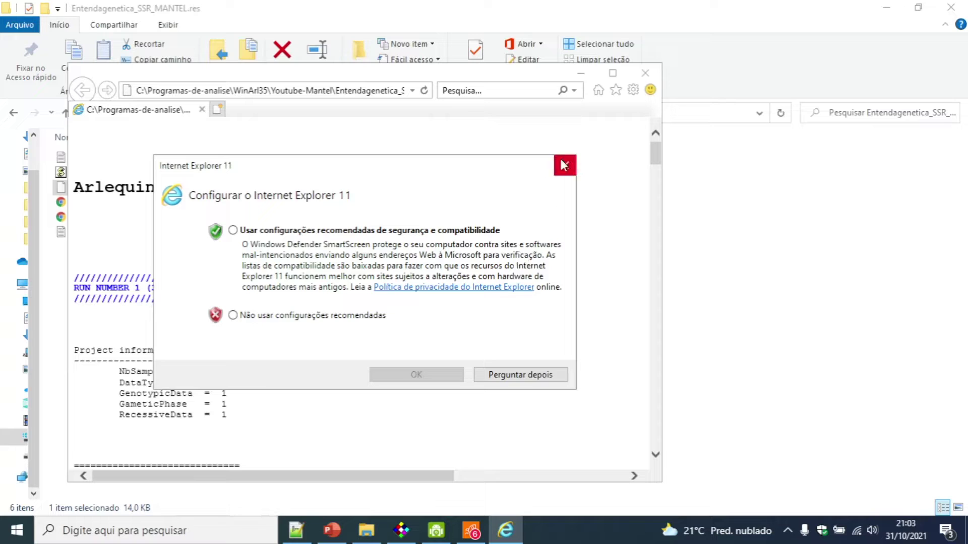
pyautogui.click(558, 165)
pyautogui.click(613, 73)
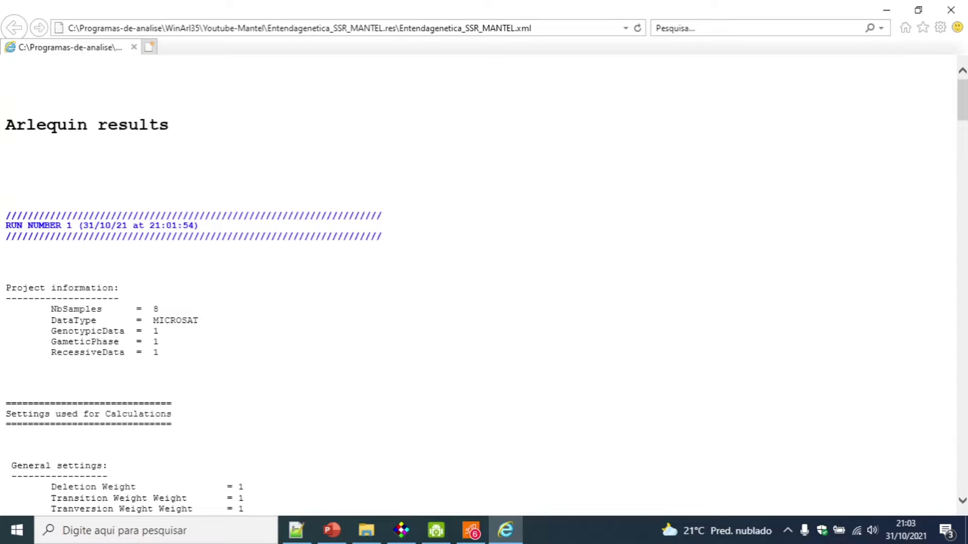
# - Search the results page for "mantel" and go to the Matrix Correlation Analysis (Mantel Tests) section
pyautogui.click(302, 28)
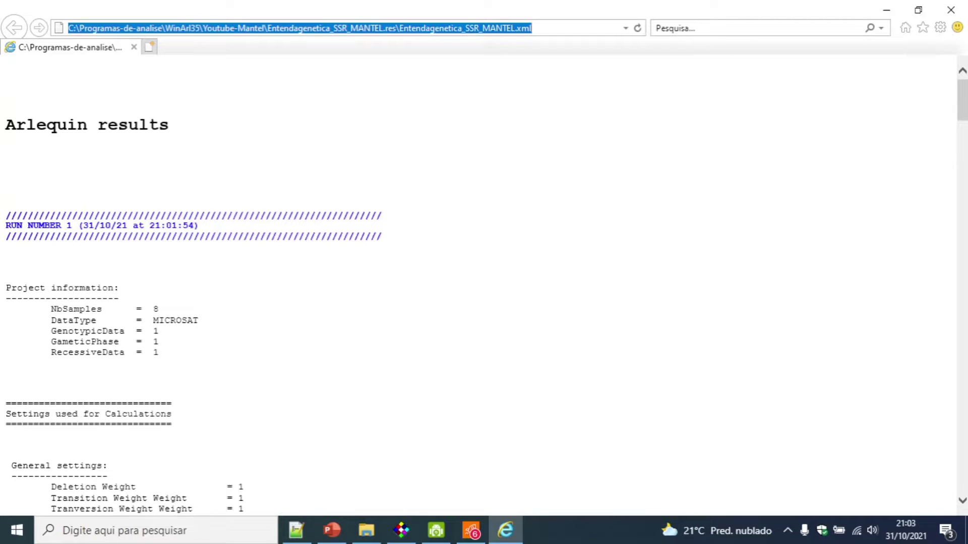
pyautogui.hotkey('ctrl', 'f')
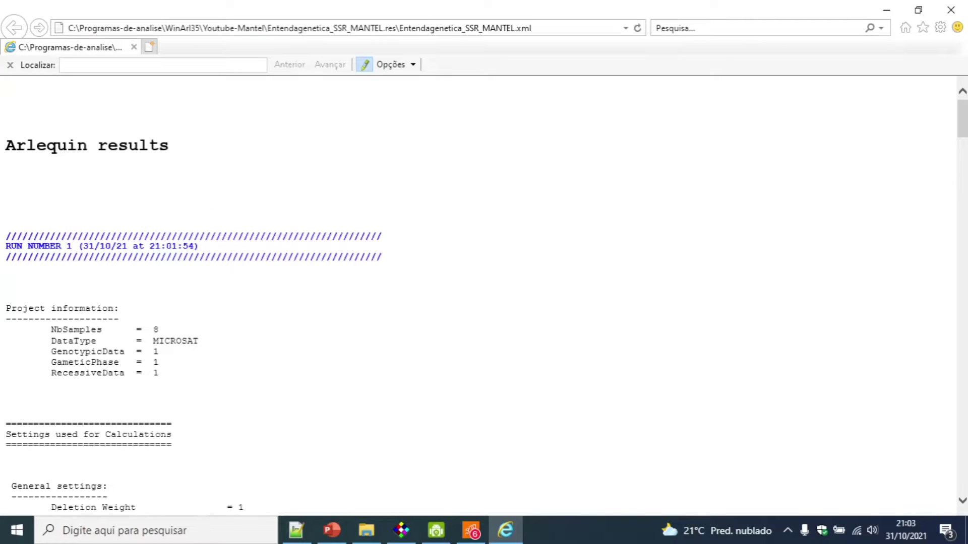
pyautogui.write('mantel')
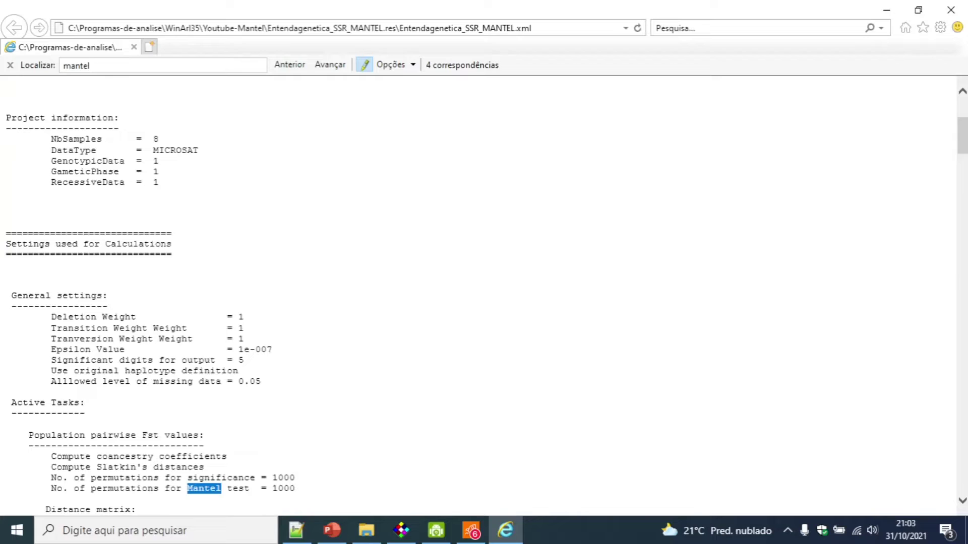
pyautogui.press('Return')
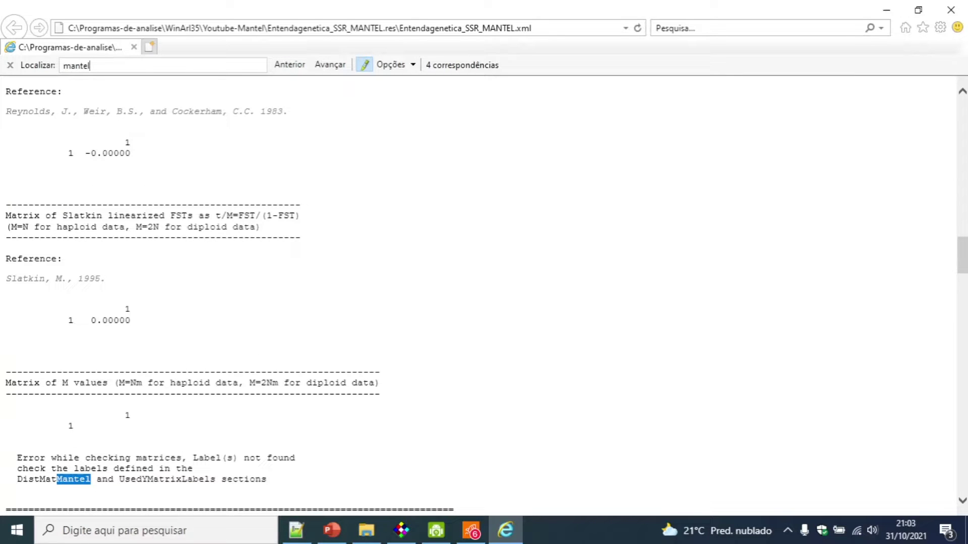
pyautogui.press('Return')
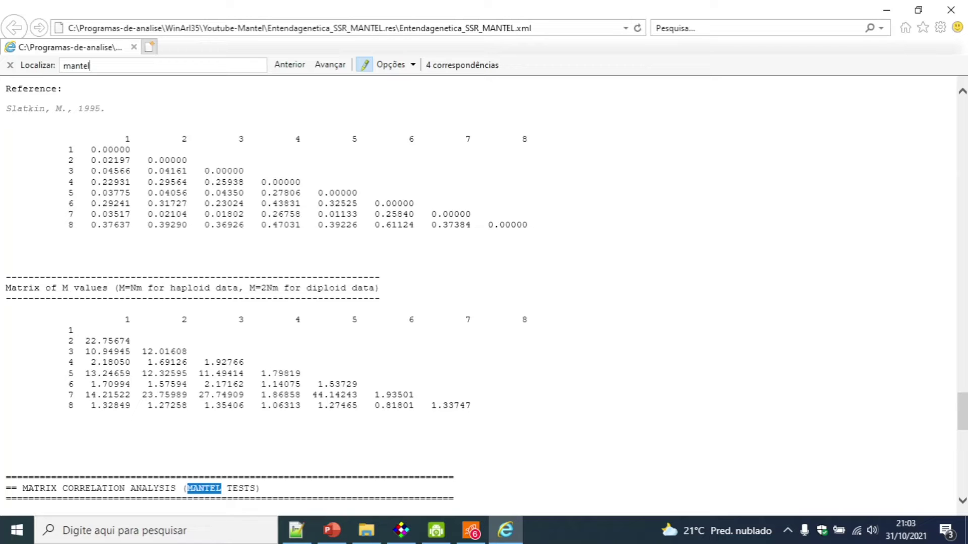
pyautogui.scroll(-4, 809, 298)
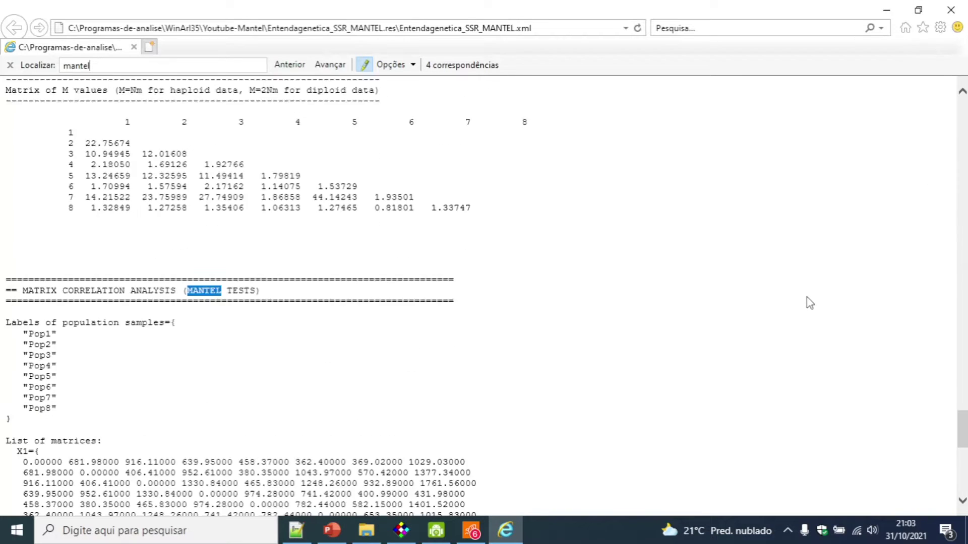
pyautogui.scroll(-4, 801, 304)
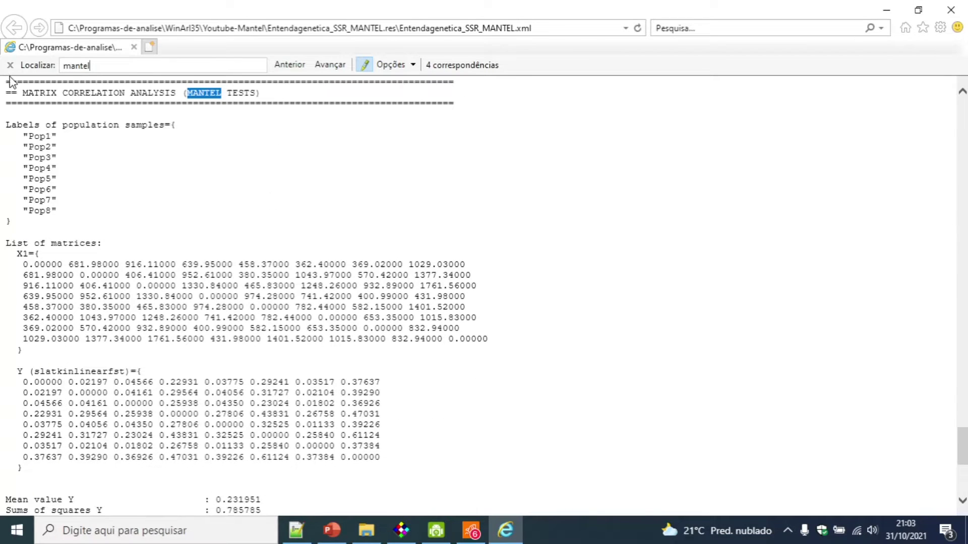
# - Examine the Matrix Correlation Analysis section, highlighting its heading, the X1 matrix and the Y (slatkinlinearfst) matrix
pyautogui.moveTo(23, 92); pyautogui.dragTo(154, 97)
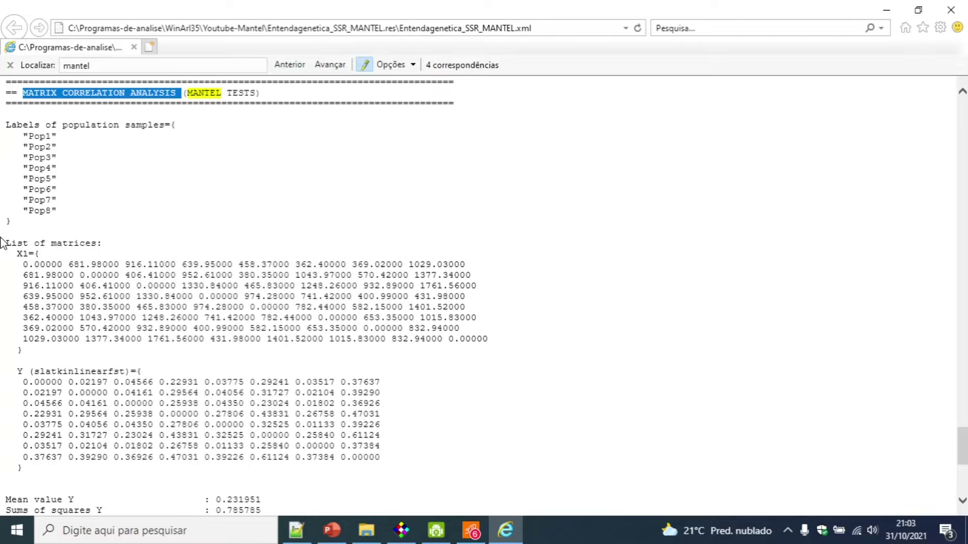
pyautogui.scroll(-2, 4, 240)
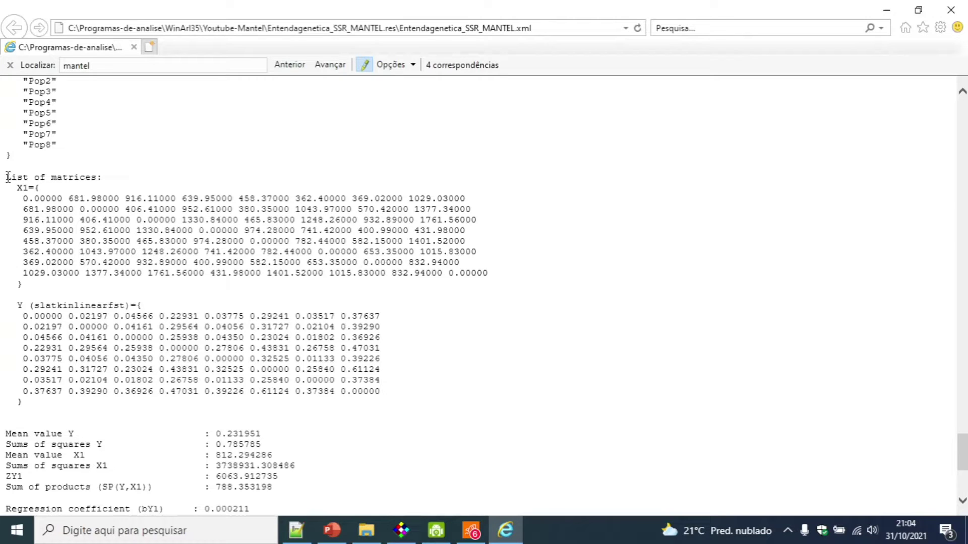
pyautogui.moveTo(15, 188); pyautogui.dragTo(520, 279)
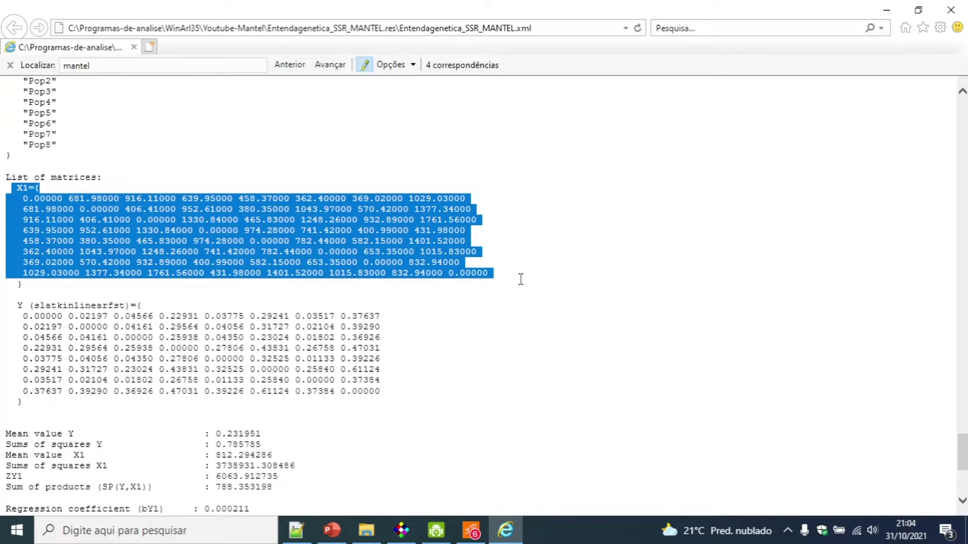
pyautogui.scroll(-2, 518, 281)
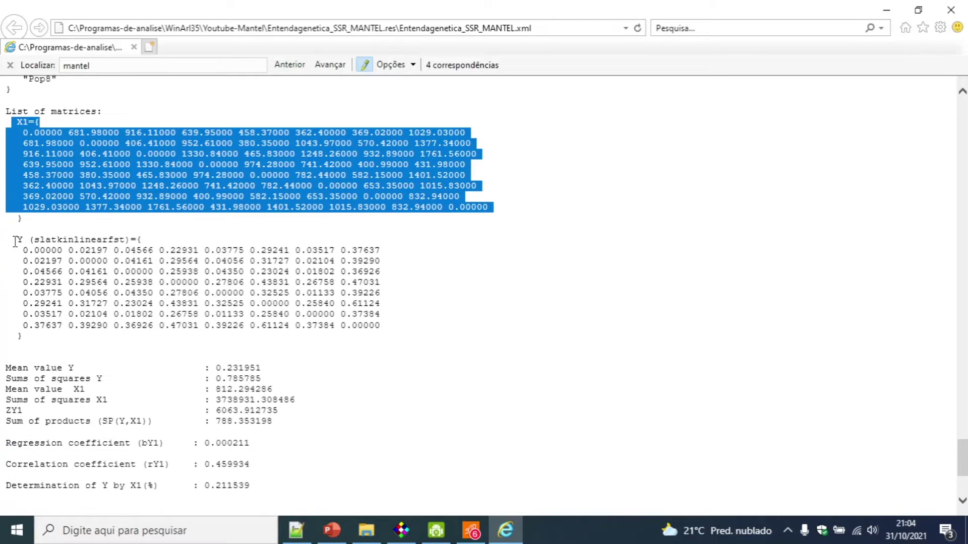
pyautogui.moveTo(10, 240); pyautogui.dragTo(398, 328)
pyautogui.scroll(-2, 341, 325)
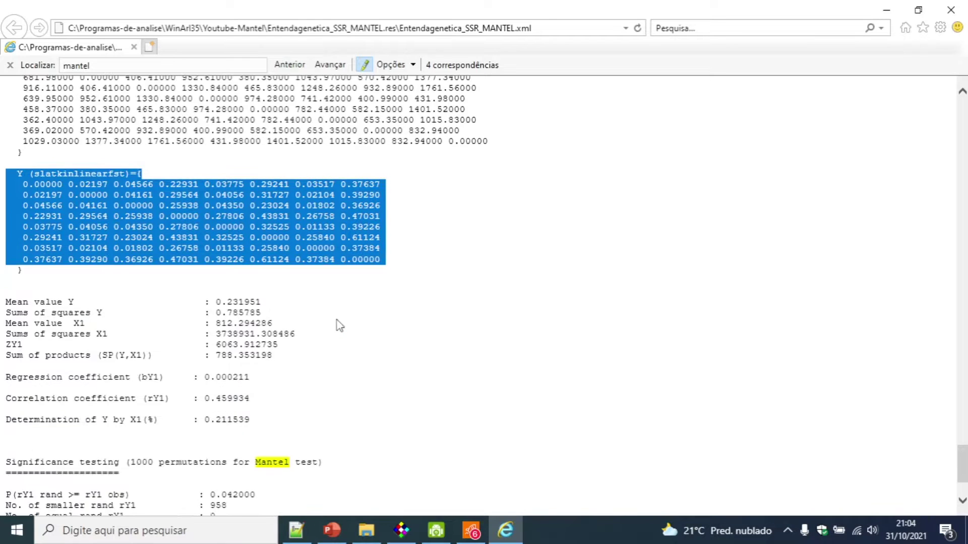
pyautogui.scroll(2, 339, 325)
pyautogui.scroll(-5, 335, 325)
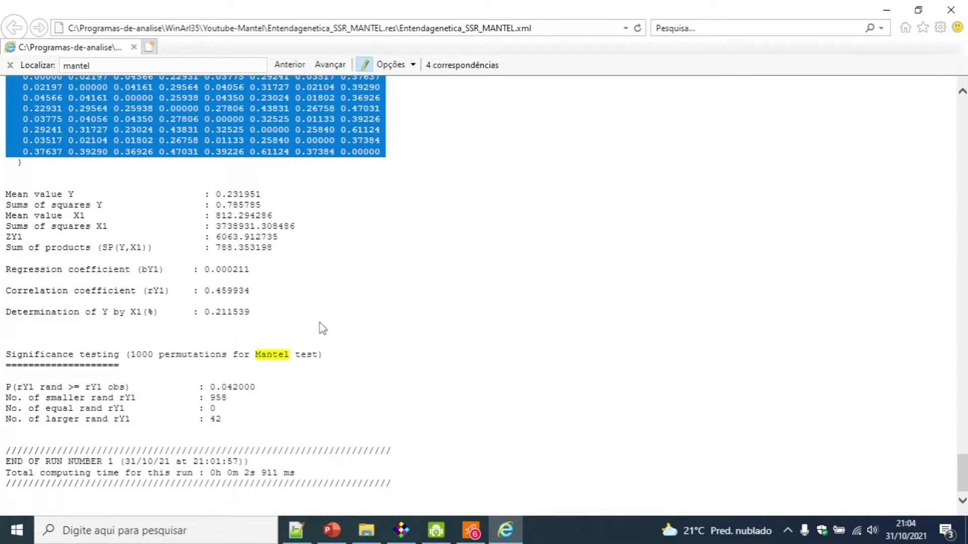
# - Review the Mantel statistics from Mean value Y to Determination of Y by X1(%), highlighting the block and the determination label
pyautogui.click(69, 217)
pyautogui.moveTo(6, 193); pyautogui.dragTo(319, 317)
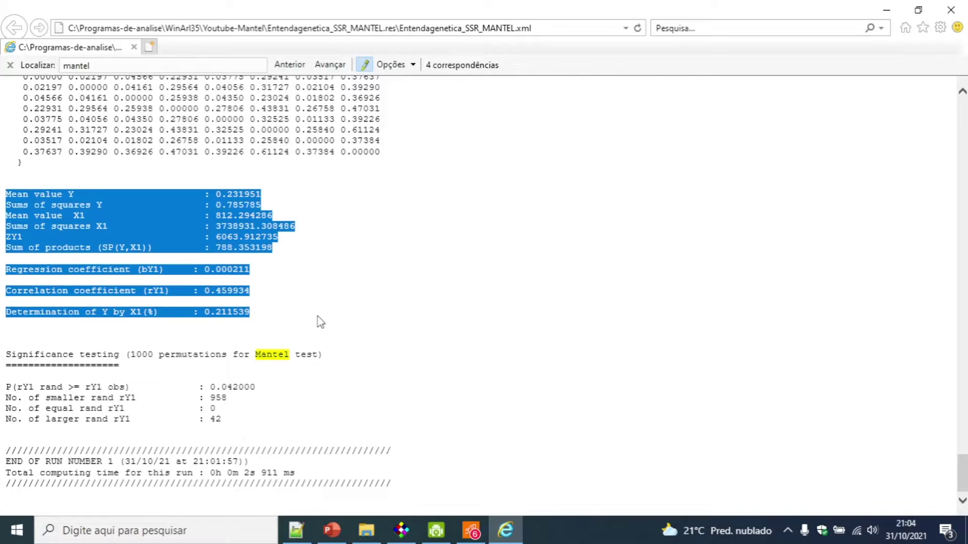
pyautogui.click(319, 339)
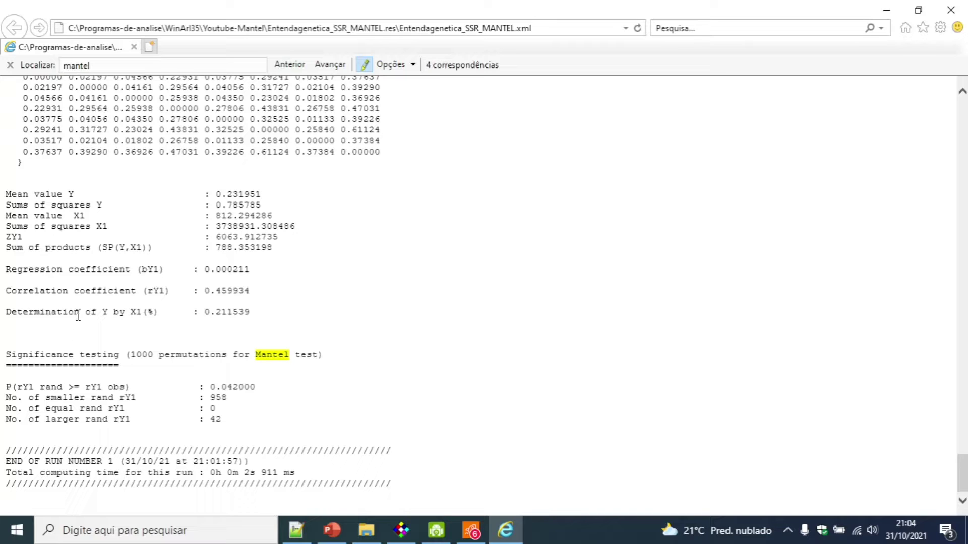
pyautogui.moveTo(5, 311); pyautogui.dragTo(162, 311)
pyautogui.click(149, 306)
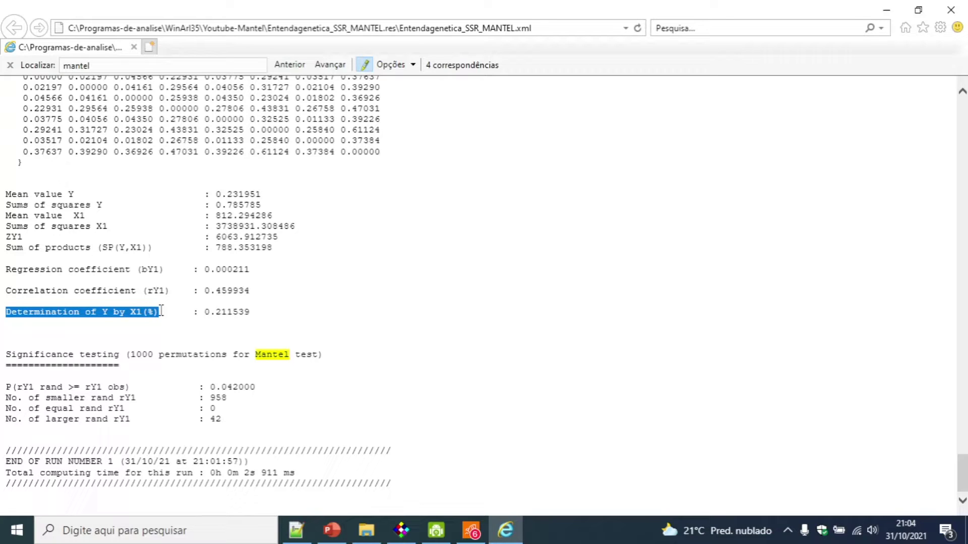
pyautogui.click(162, 326)
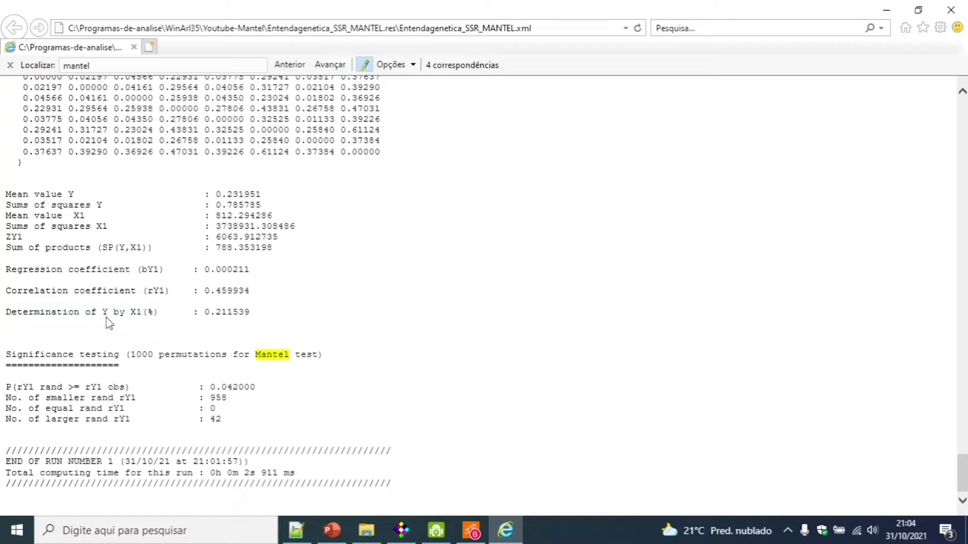